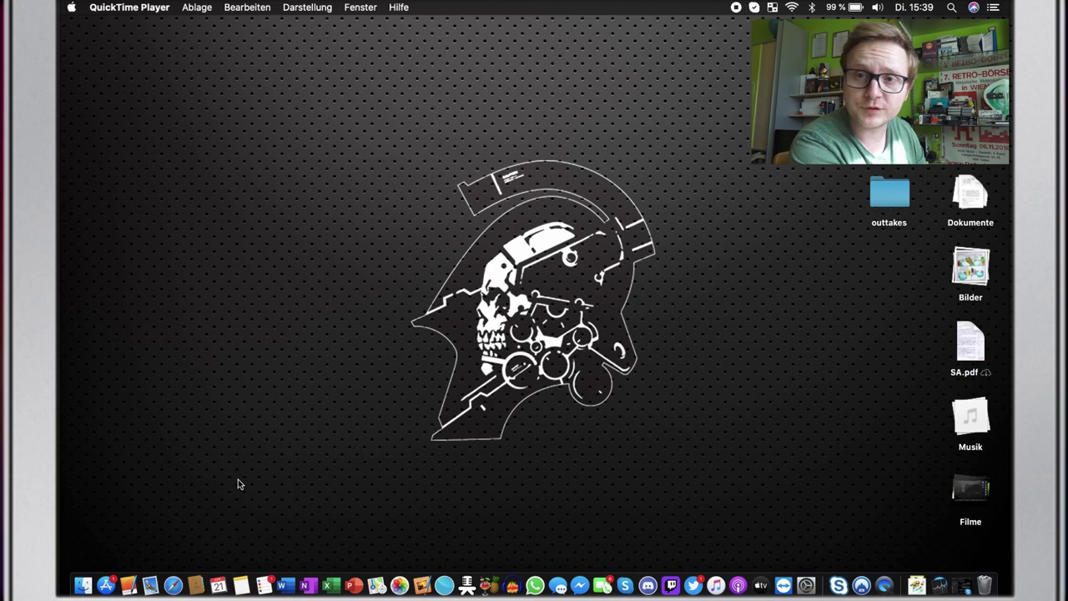
Load checkra.in in Safari, go to the 0.10.1 beta release for macOS, then close the window
{"action": "left_click", "coordinate": [174, 576]}
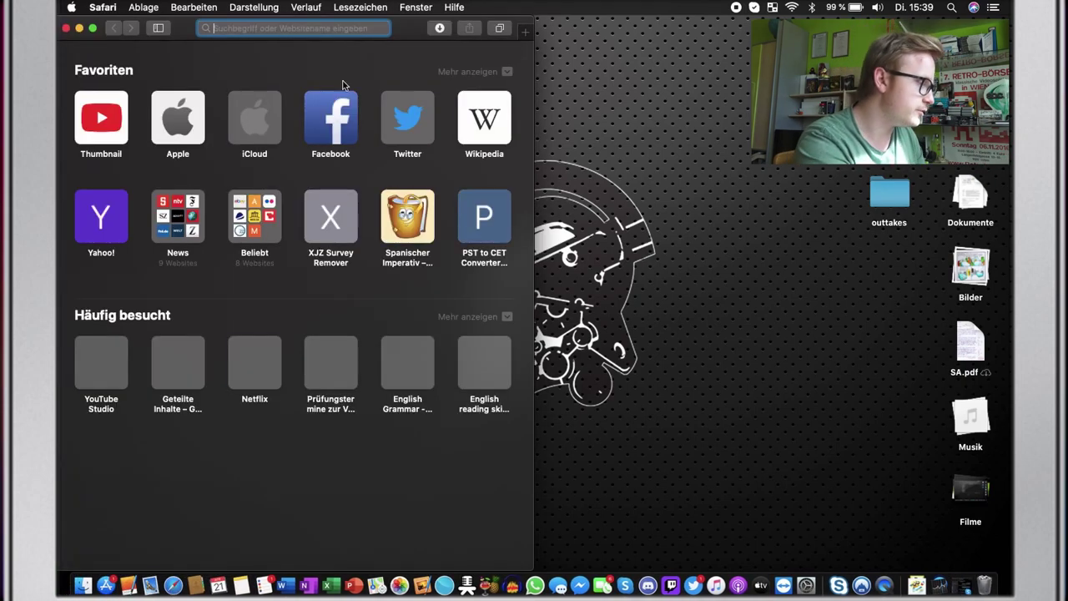
{"action": "left_click_drag", "start_coordinate": [423, 27], "coordinate": [392, 18]}
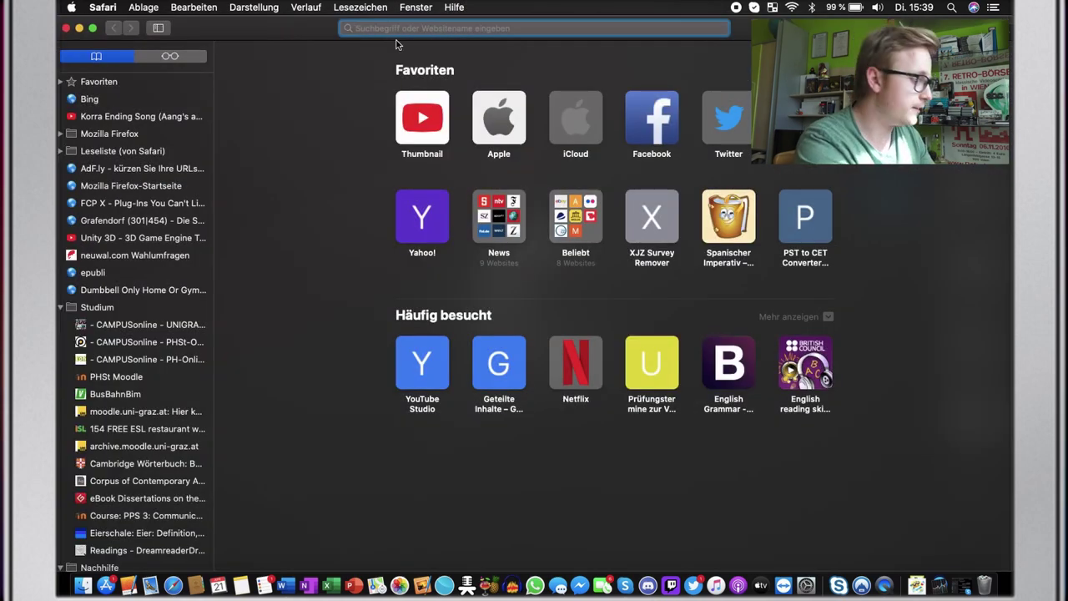
{"action": "type", "text": "checkra.in"}
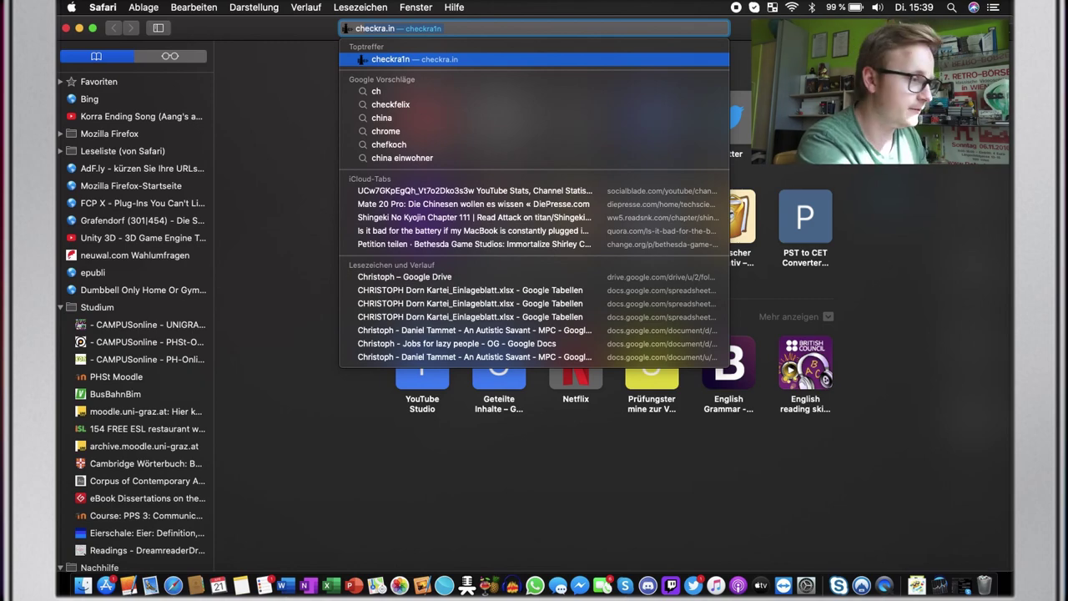
{"action": "key", "text": "Return"}
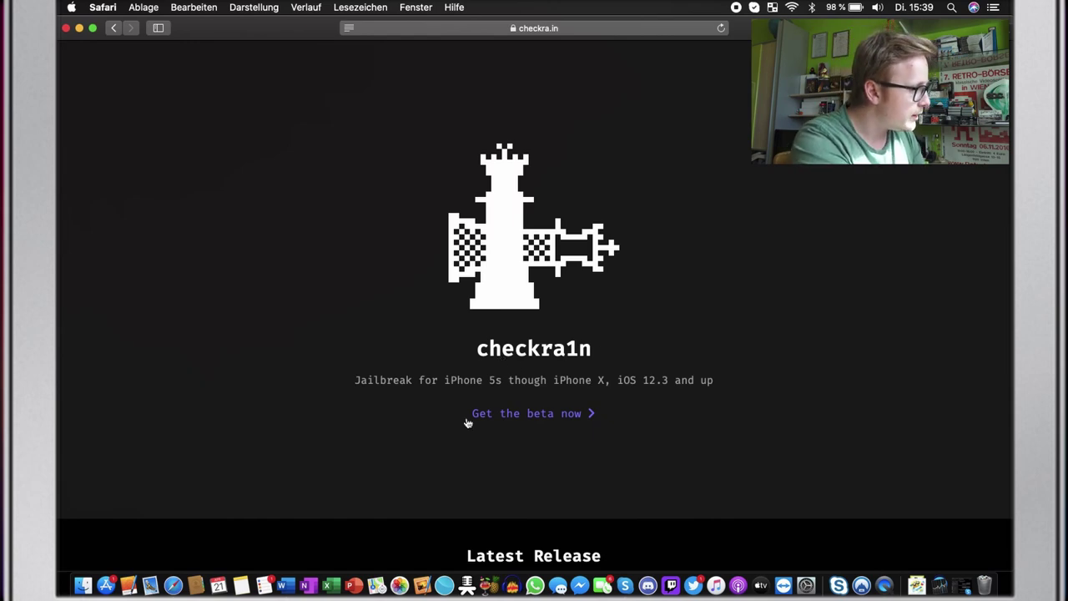
{"action": "left_click", "coordinate": [580, 417]}
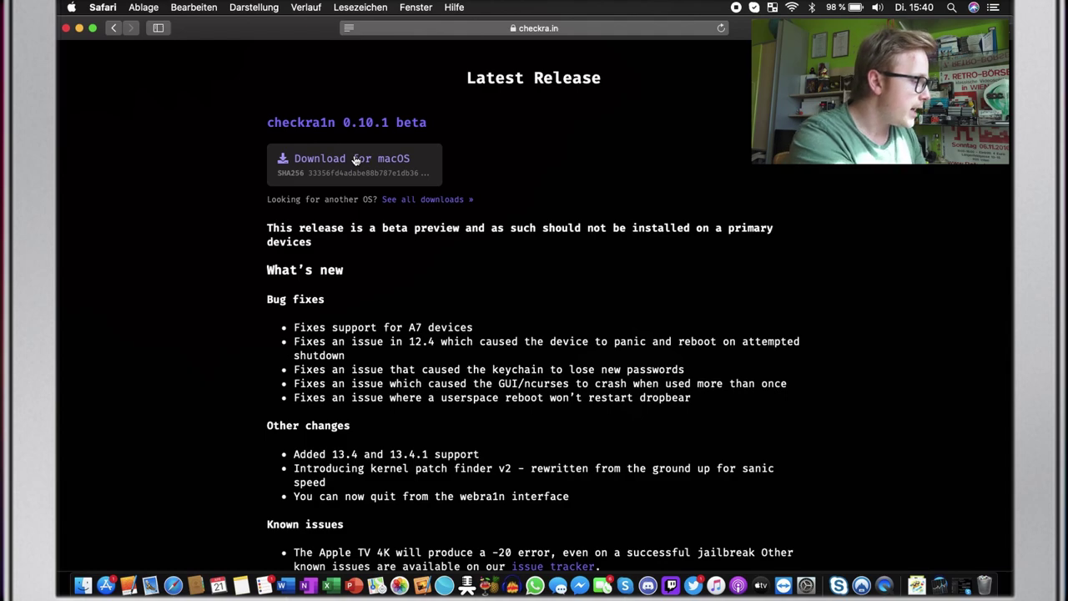
{"action": "key", "text": "super+w"}
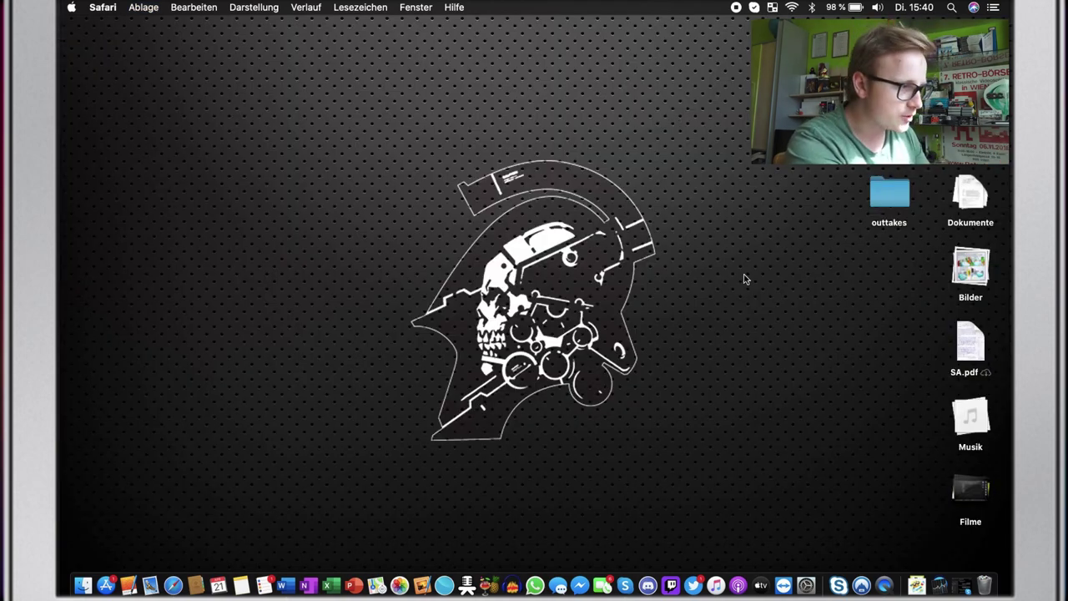
Launch checkra1n from the Programme stack, triggering the unverified-developer Gatekeeper alert
{"action": "left_click", "coordinate": [935, 571]}
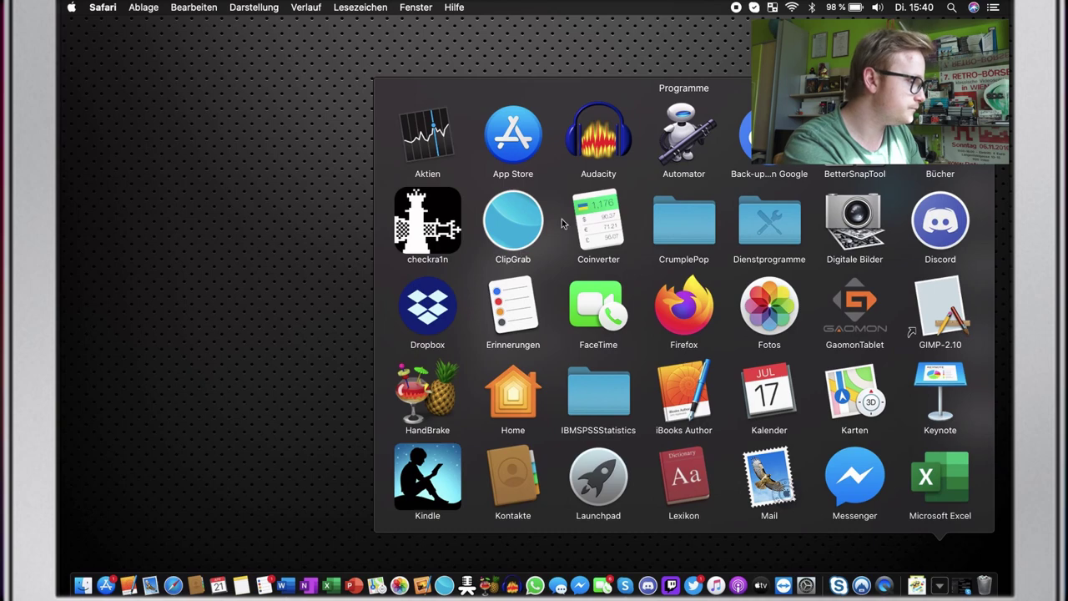
{"action": "left_click", "coordinate": [427, 236]}
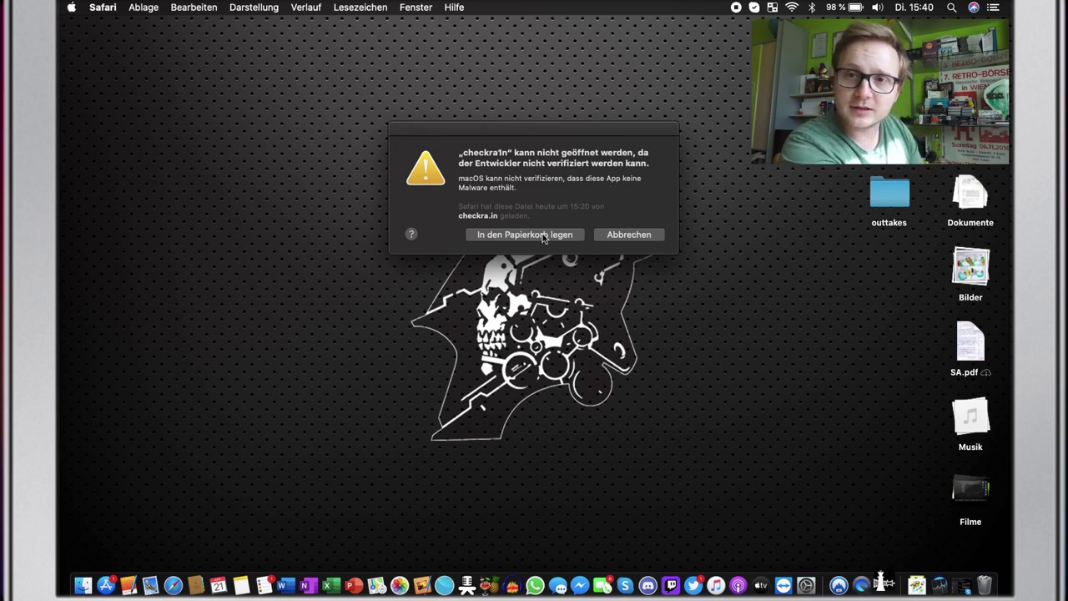
Approve checkra1n via Sicherheit > Allgemein 'Dennoch öffnen' and Öffnen, then quit System Preferences
{"action": "left_click", "coordinate": [658, 236]}
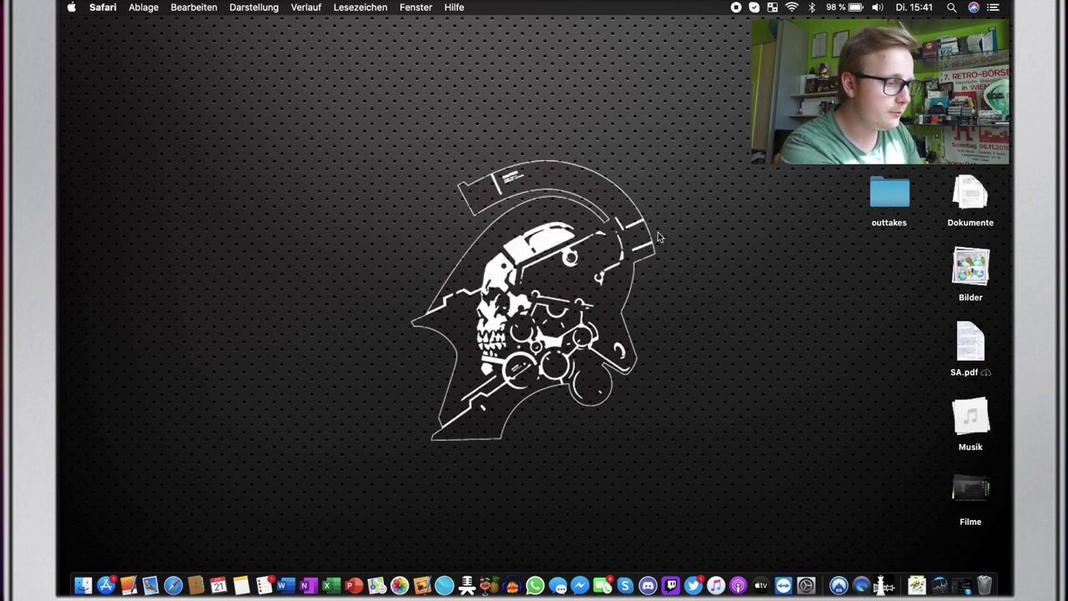
{"action": "left_click", "coordinate": [807, 568]}
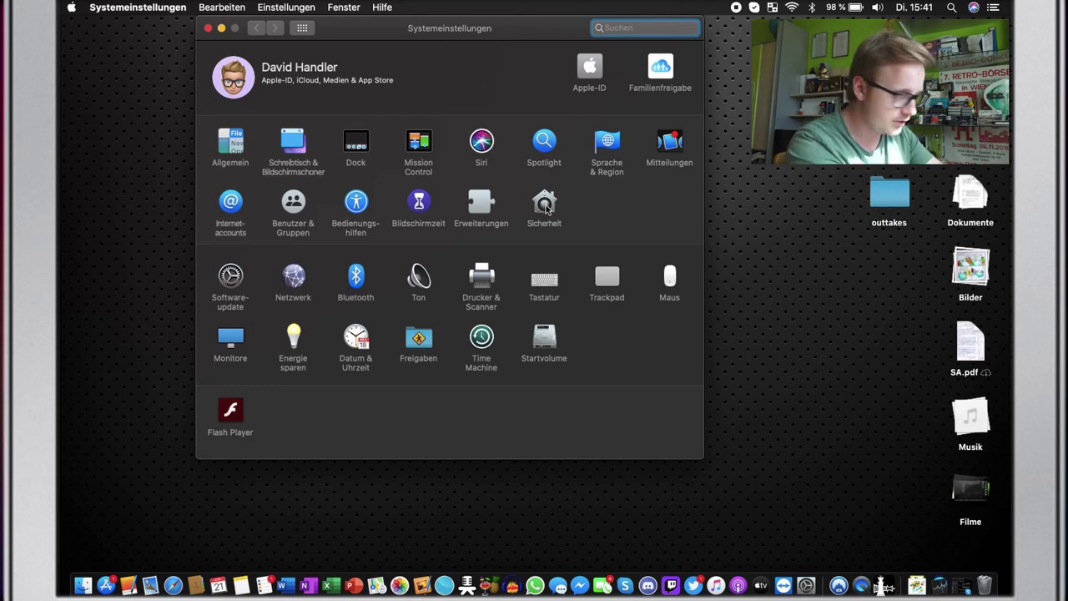
{"action": "left_click", "coordinate": [545, 209]}
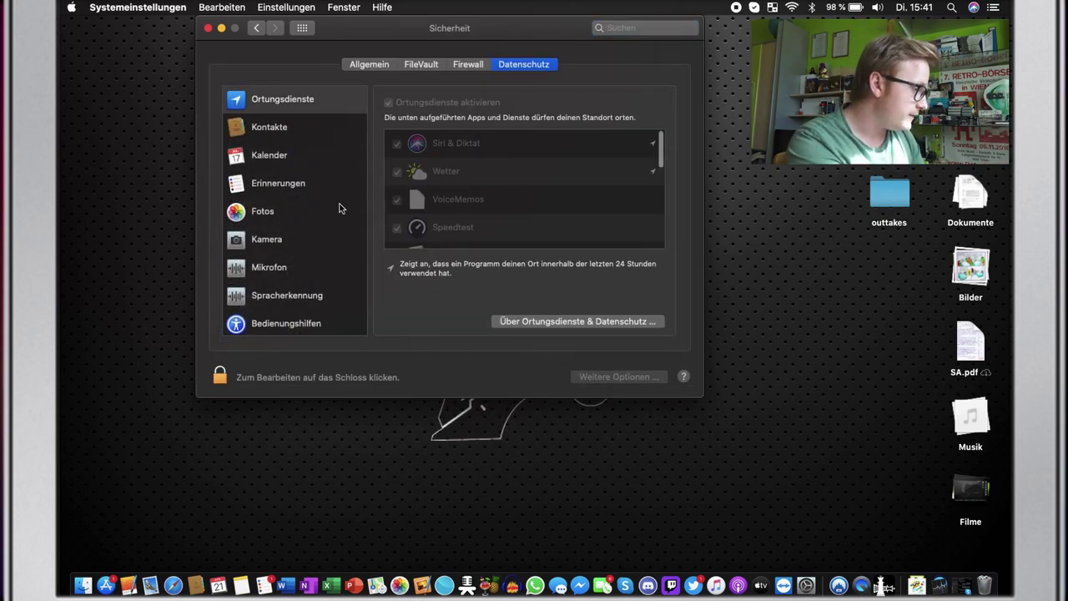
{"action": "left_click", "coordinate": [371, 70]}
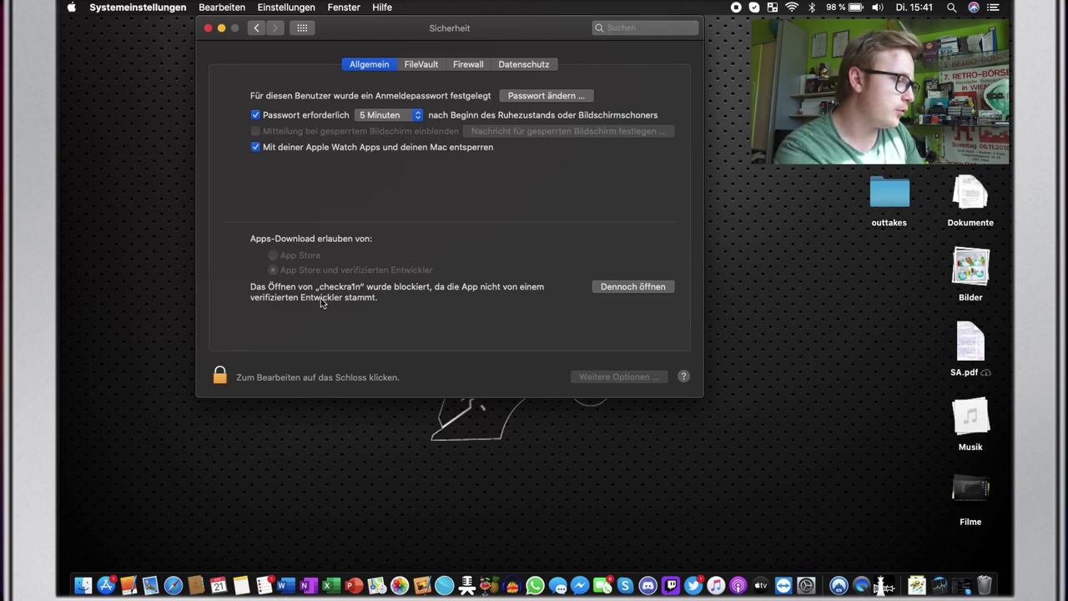
{"action": "left_click", "coordinate": [655, 289]}
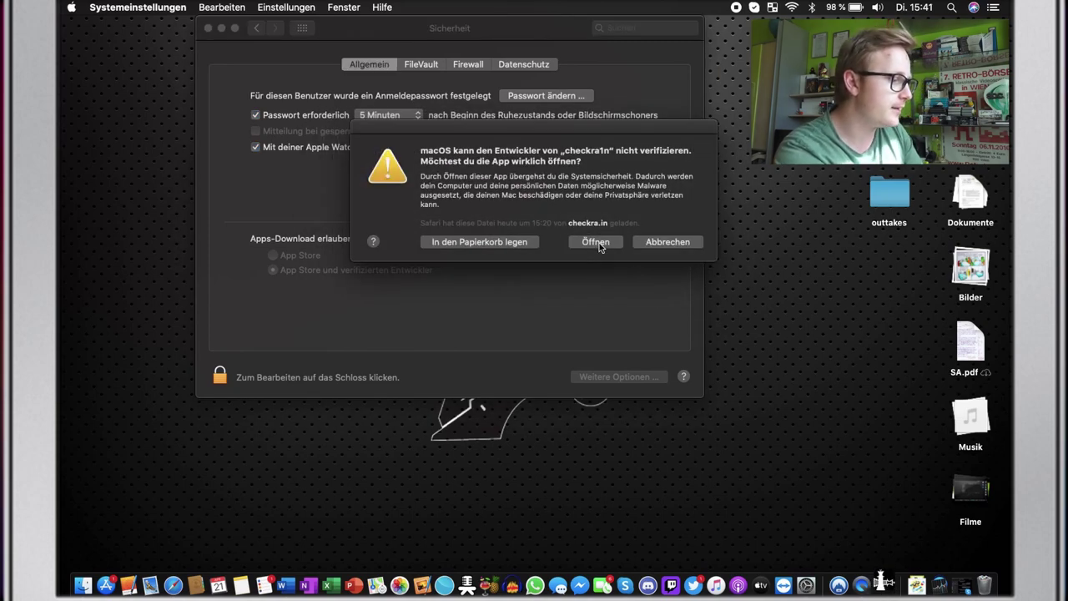
{"action": "left_click", "coordinate": [598, 242]}
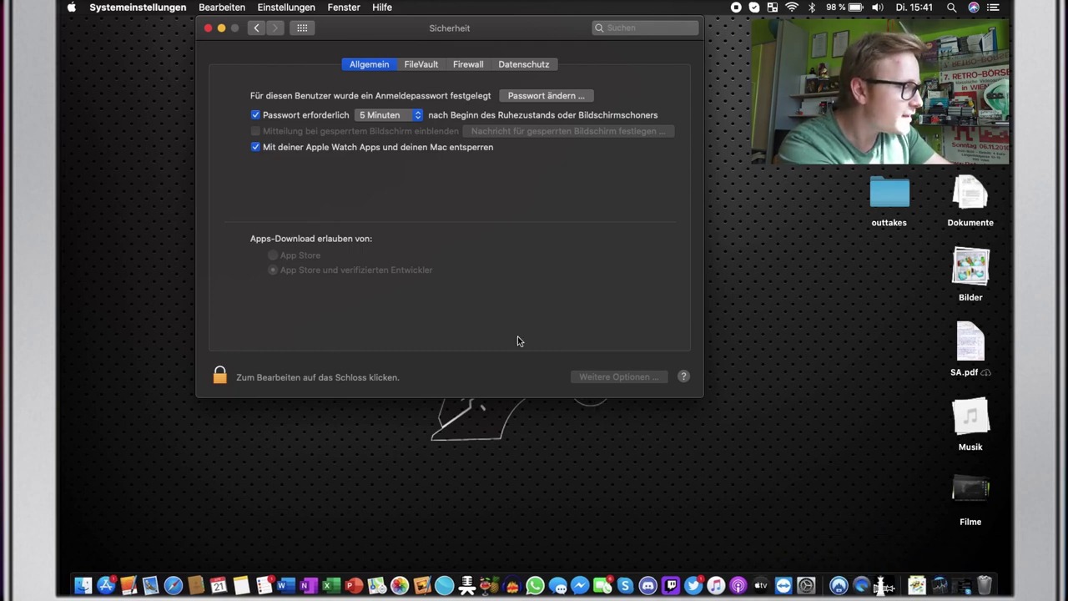
{"action": "key", "text": "super+q"}
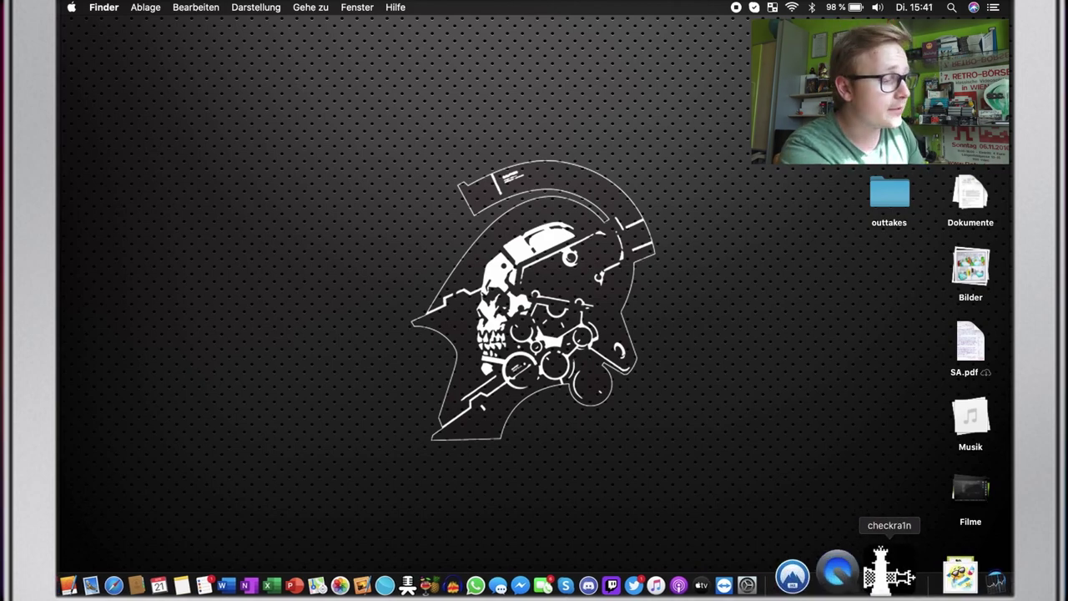
Relaunch checkra1n and connect the iPhone X (GSM) on iOS 13.4.1 in Normal mode
{"action": "left_click", "coordinate": [882, 584]}
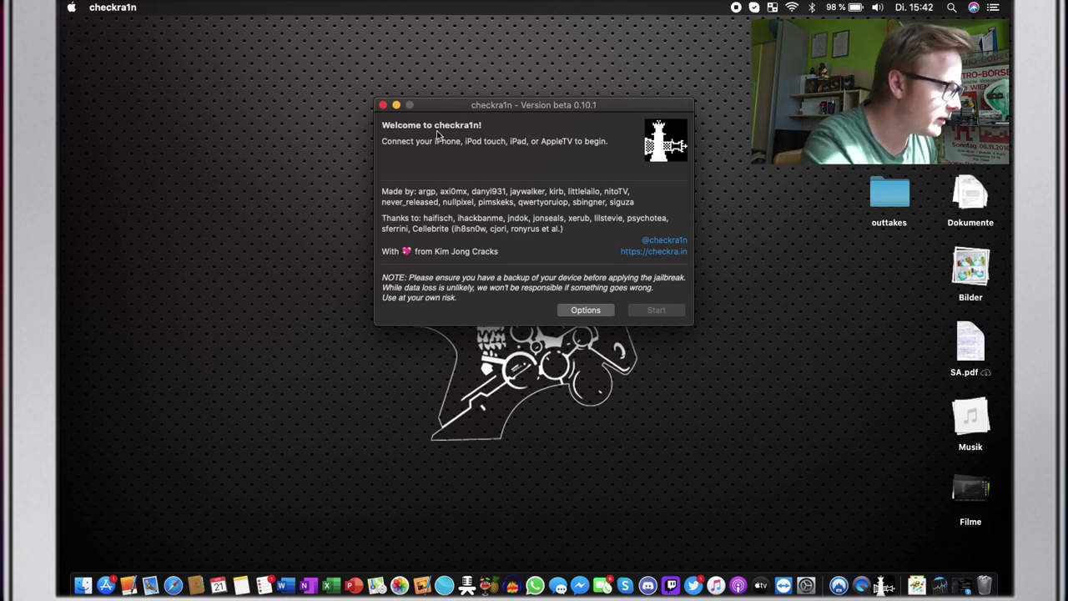
{"action": "left_click_drag", "start_coordinate": [386, 141], "coordinate": [610, 142]}
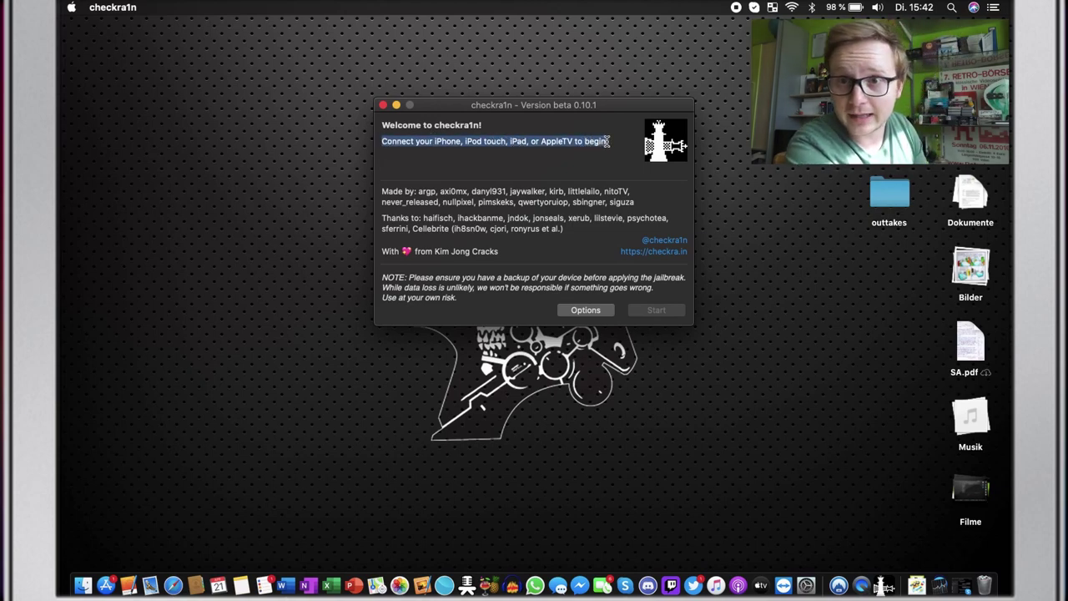
{"action": "left_click", "coordinate": [590, 150]}
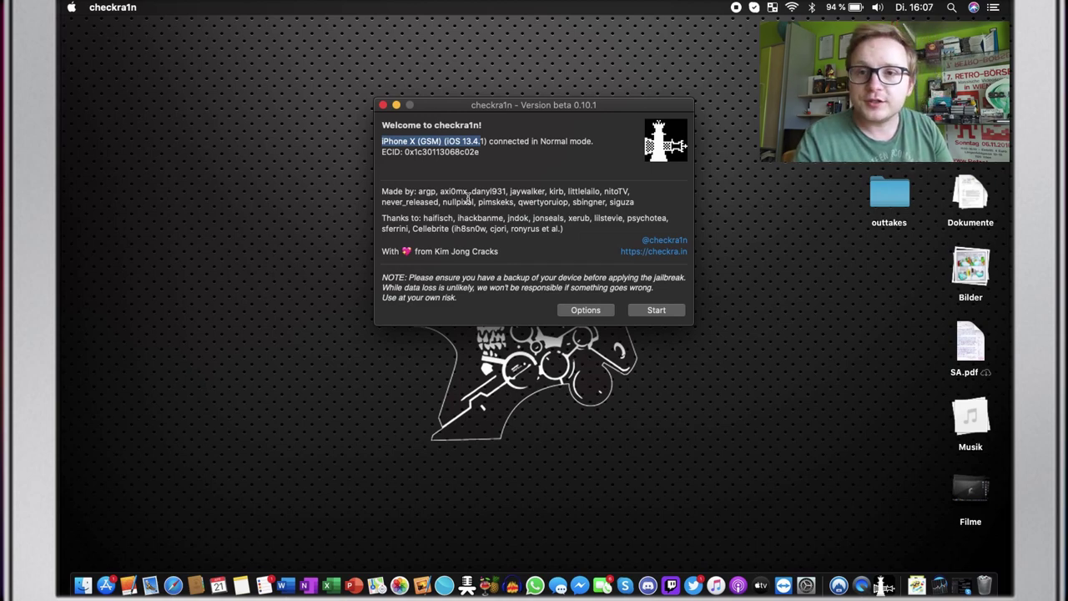
Click Start in checkra1n's welcome window to reach the DFU-mode guide
{"action": "left_click", "coordinate": [610, 286]}
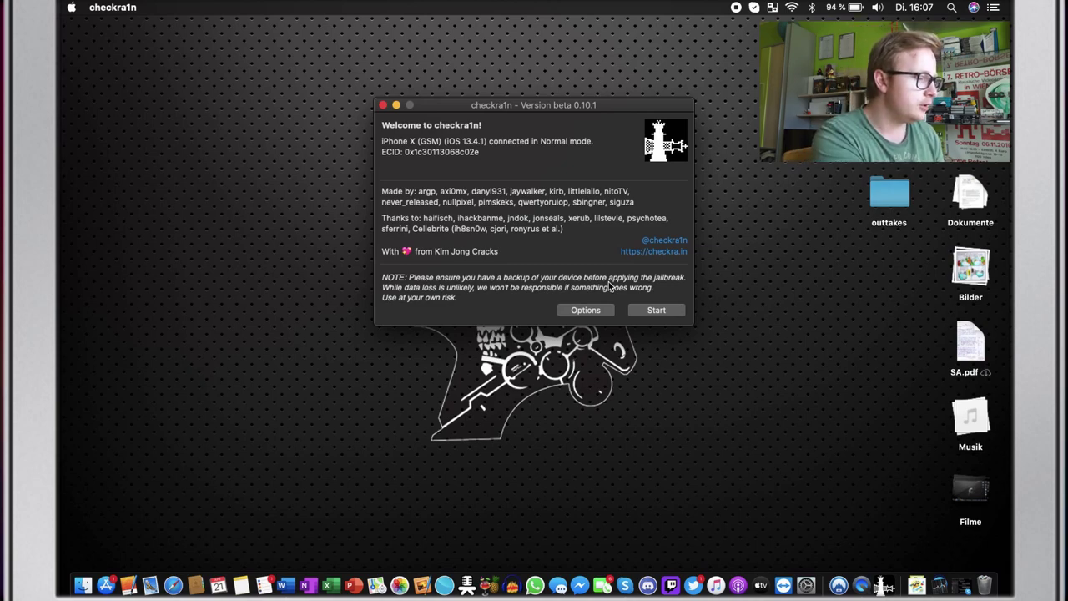
{"action": "left_click", "coordinate": [651, 312]}
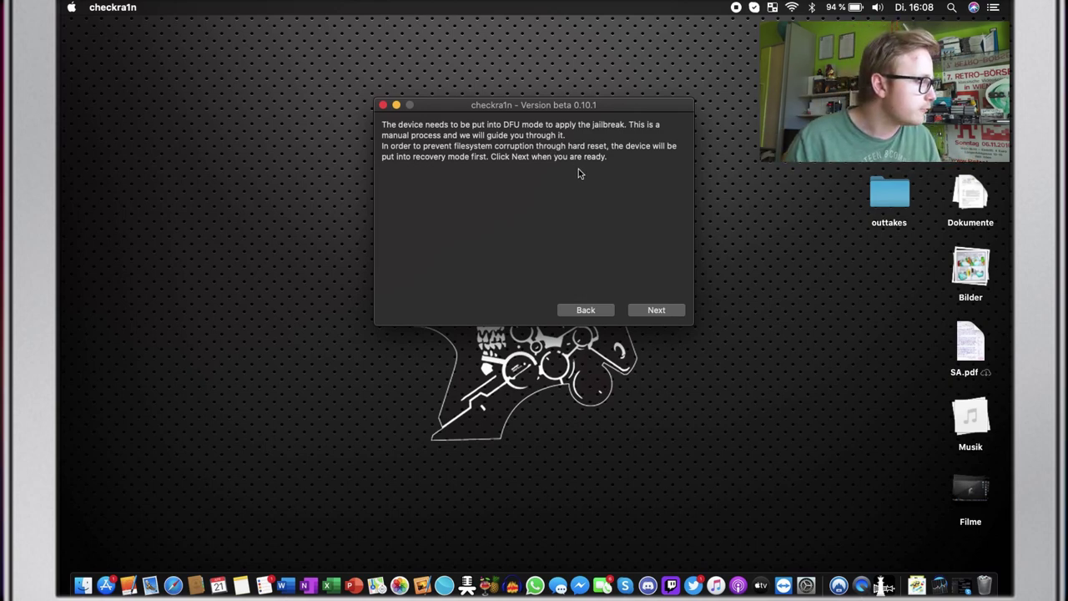
{"action": "left_click", "coordinate": [654, 311]}
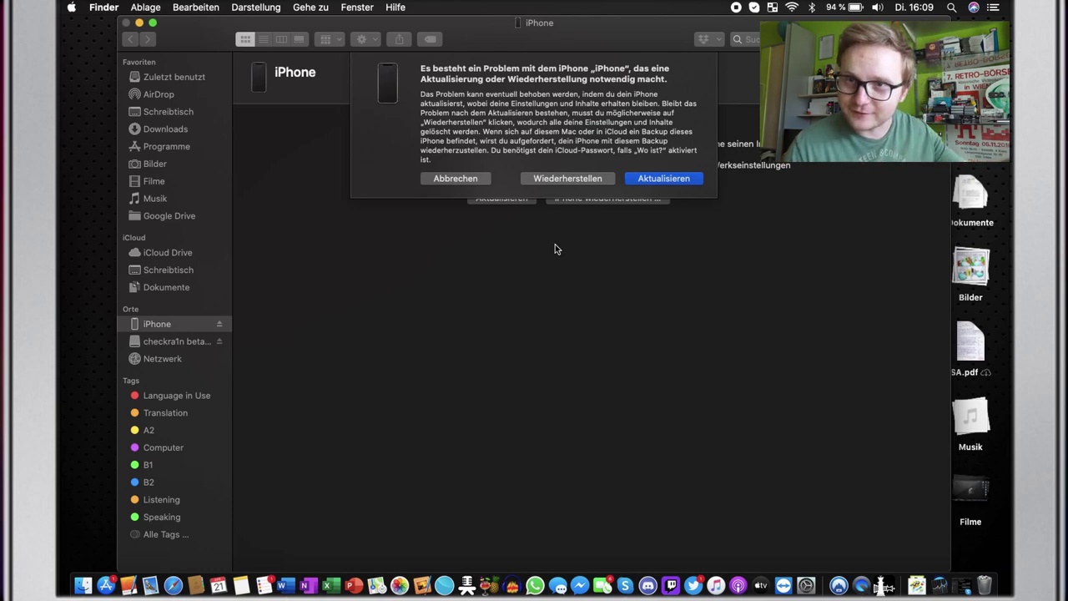
{"action": "left_click", "coordinate": [457, 175]}
{"action": "left_click", "coordinate": [126, 23]}
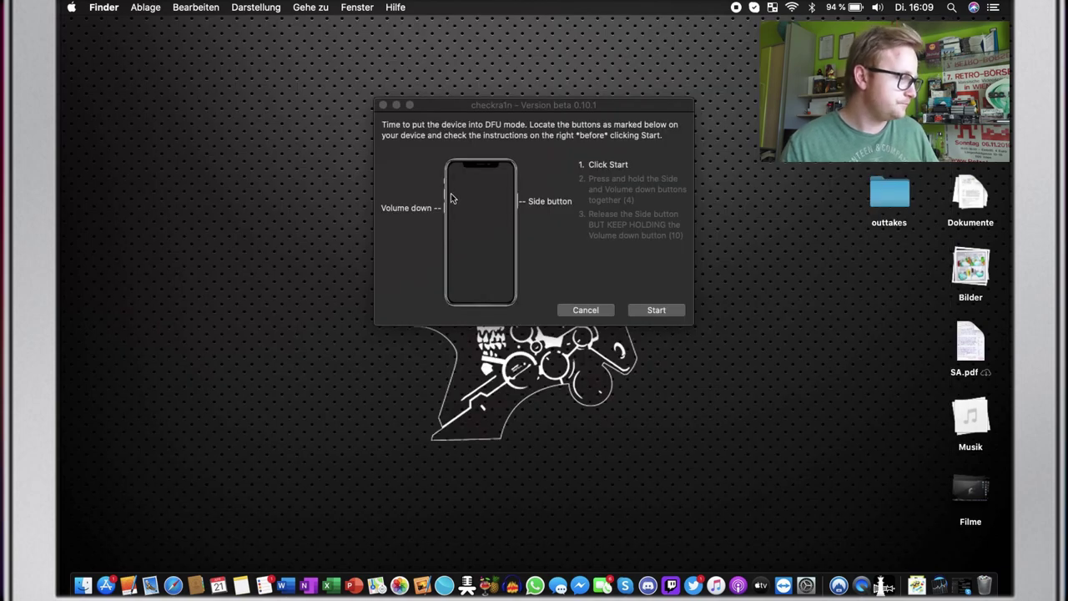
Start checkra1n's guided DFU countdown for holding the Side and Volume down buttons
{"action": "left_click", "coordinate": [447, 220]}
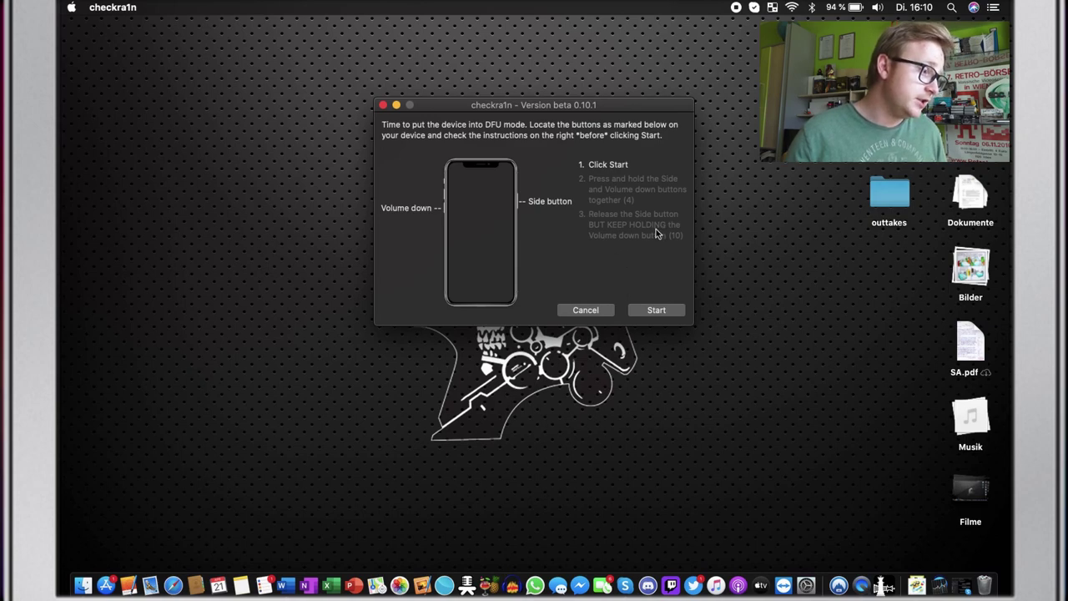
{"action": "left_click", "coordinate": [657, 310]}
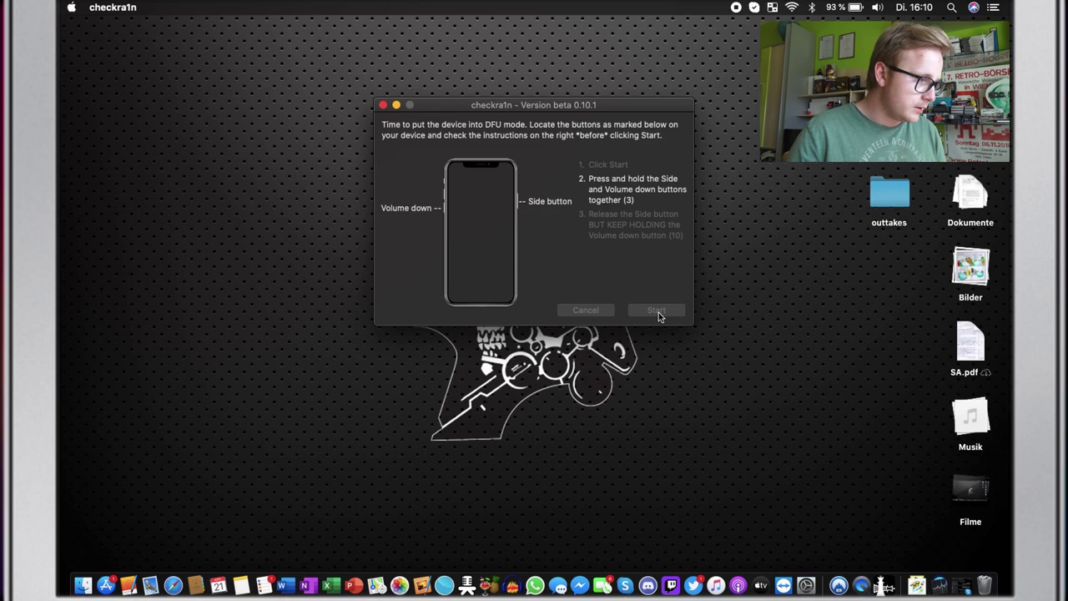
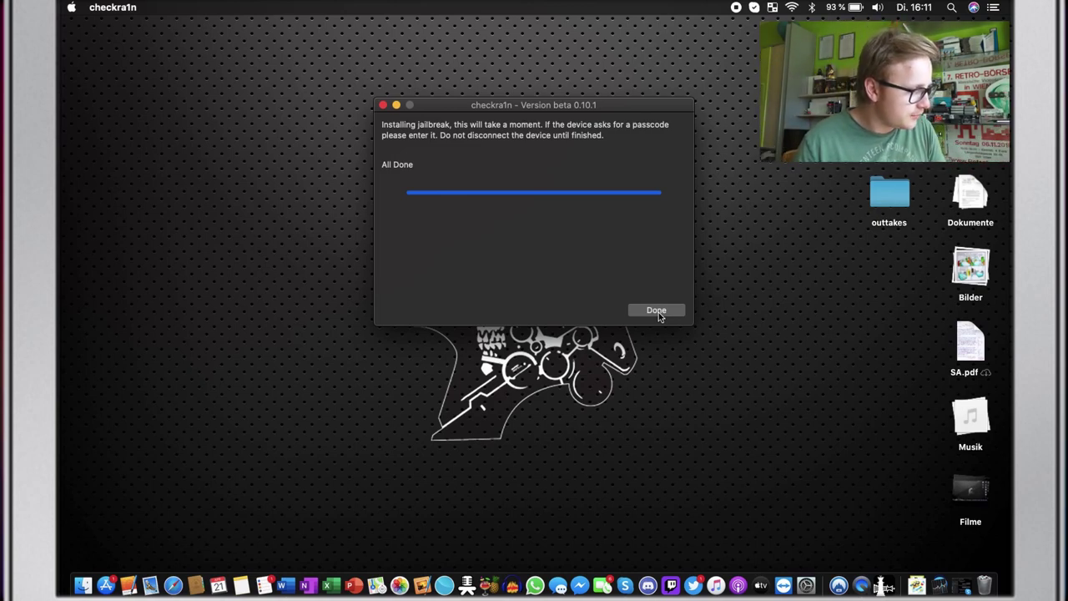
Dismiss the checkra1n 'All Done' jailbreak report with Done
{"action": "left_click", "coordinate": [657, 312]}
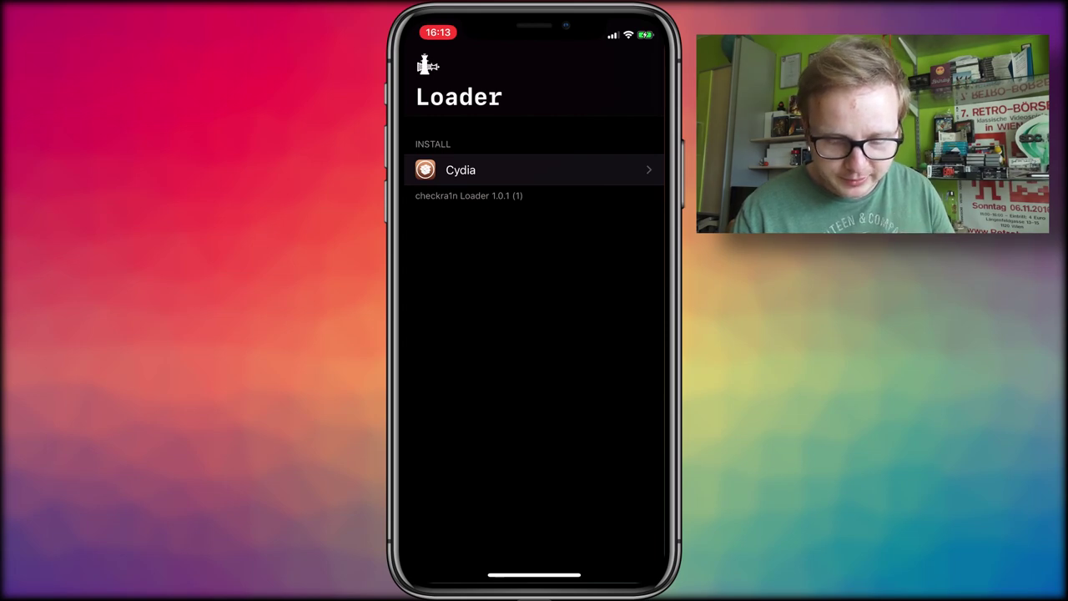
Install Cydia from the checkra1n Loader list
{"action": "left_click", "coordinate": [534, 169]}
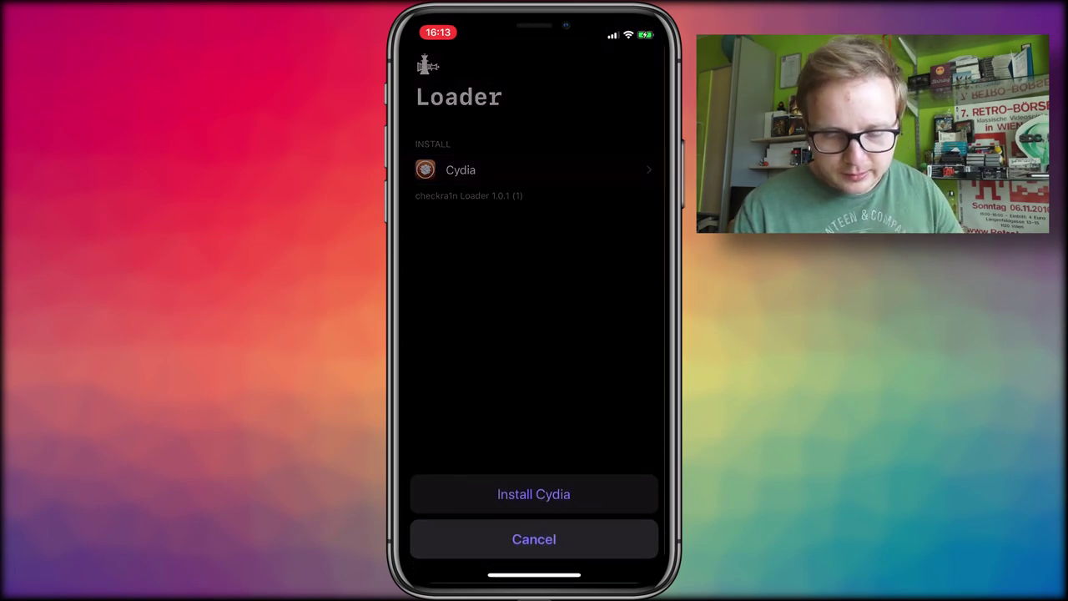
{"action": "left_click", "coordinate": [534, 494]}
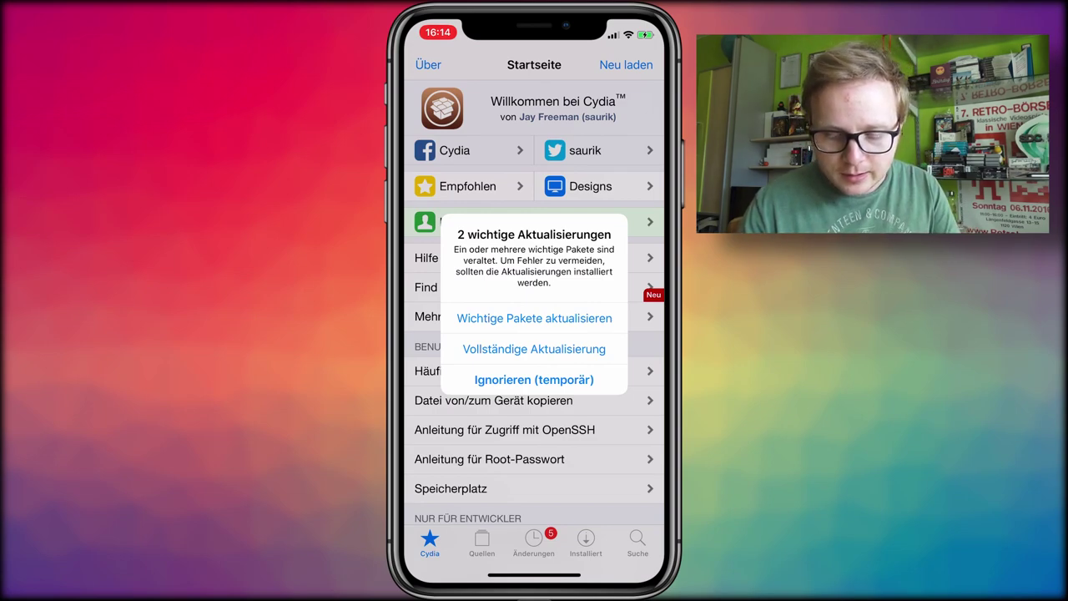
Confirm the complete upgrade (Vollständige Aktualisierung) of Cydia Installer and the essential packages
{"action": "left_click", "coordinate": [534, 349]}
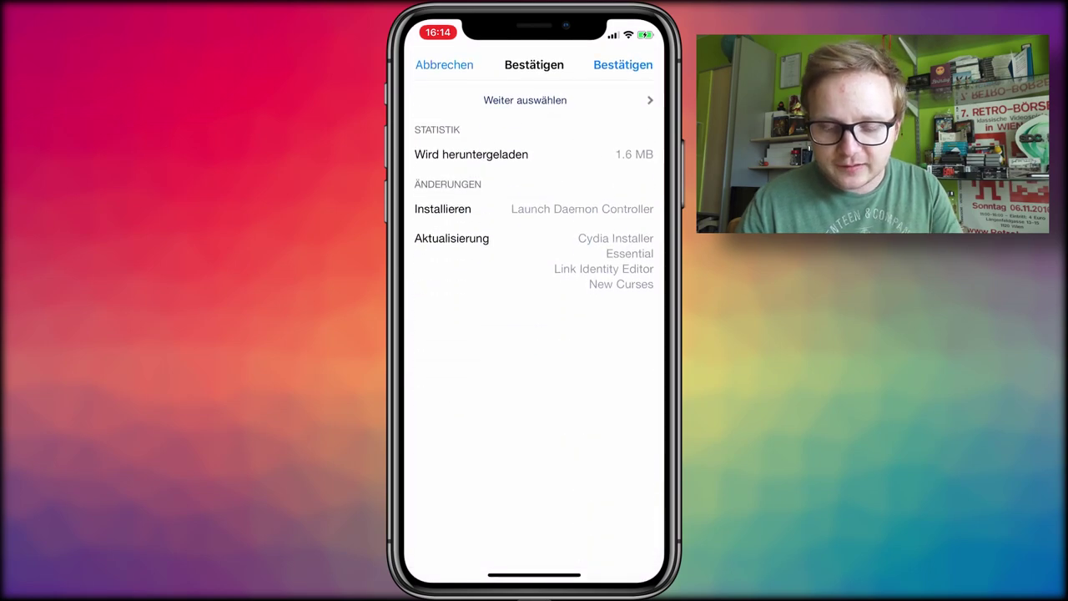
{"action": "left_click", "coordinate": [623, 64]}
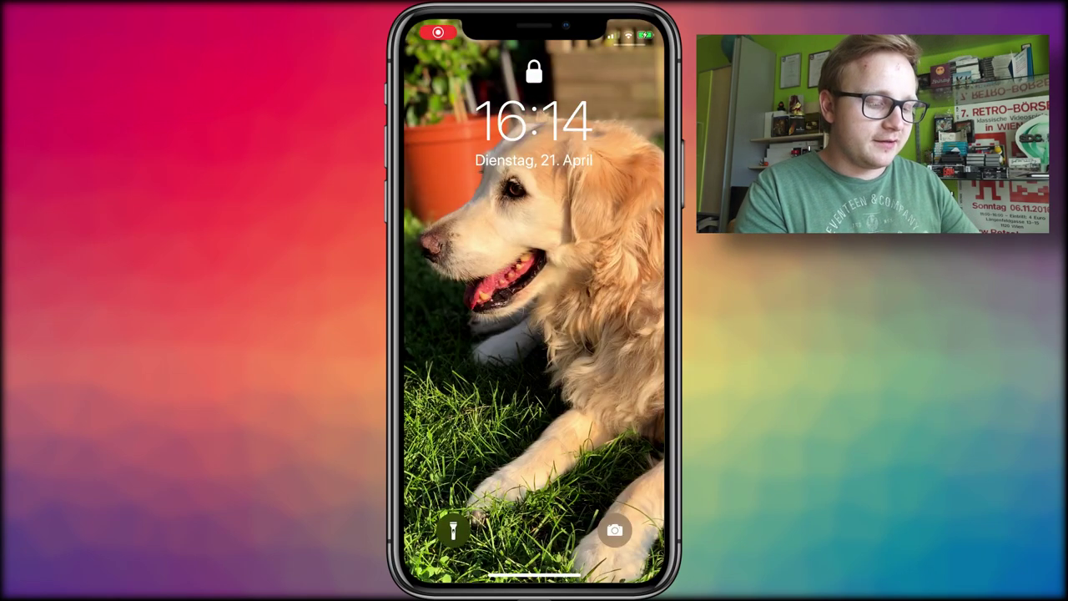
Unlock the iPhone, launch Cydia from its home screen page, and show the Änderungen tab
{"action": "left_click_drag", "start_coordinate": [534, 576], "coordinate": [534, 376]}
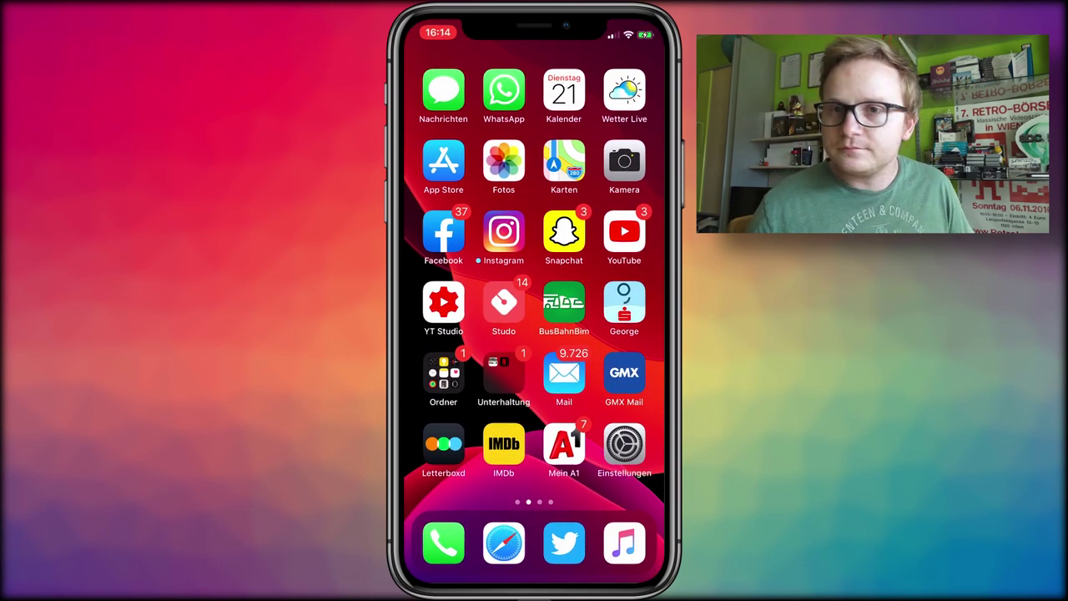
{"action": "left_click_drag", "start_coordinate": [618, 292], "coordinate": [451, 292]}
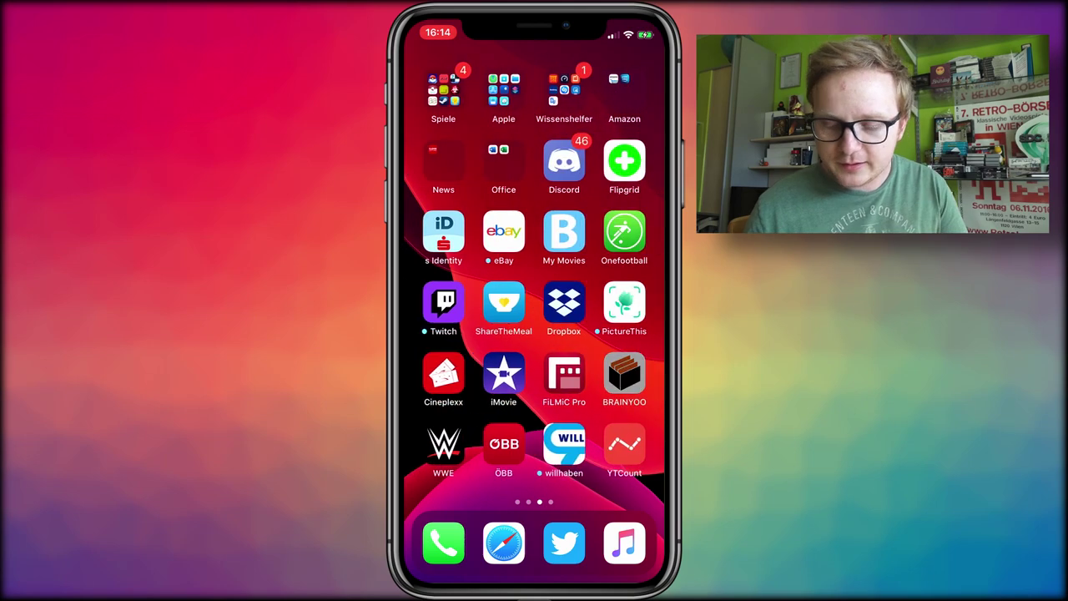
{"action": "left_click_drag", "start_coordinate": [618, 292], "coordinate": [451, 292]}
{"action": "left_click", "coordinate": [443, 302]}
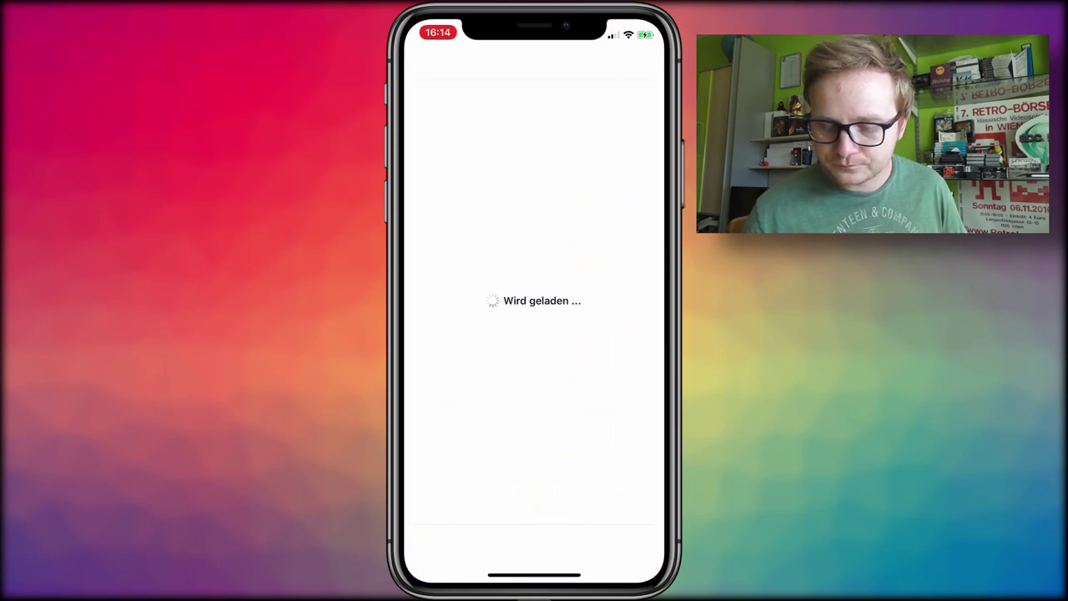
{"action": "scroll", "coordinate": [534, 334], "scroll_direction": "down", "scroll_amount": 3}
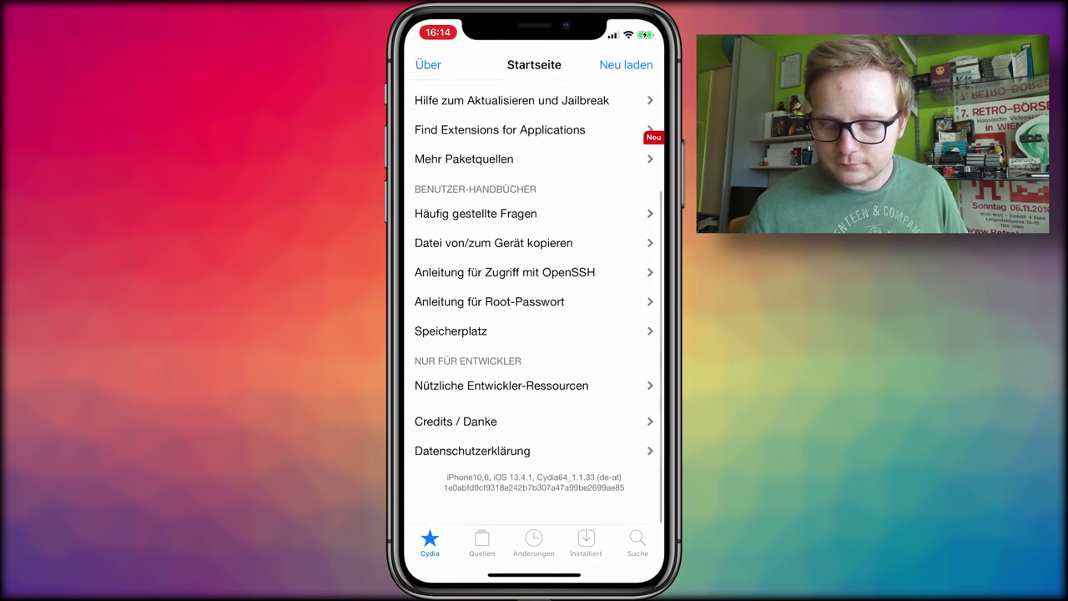
{"action": "left_click", "coordinate": [534, 543]}
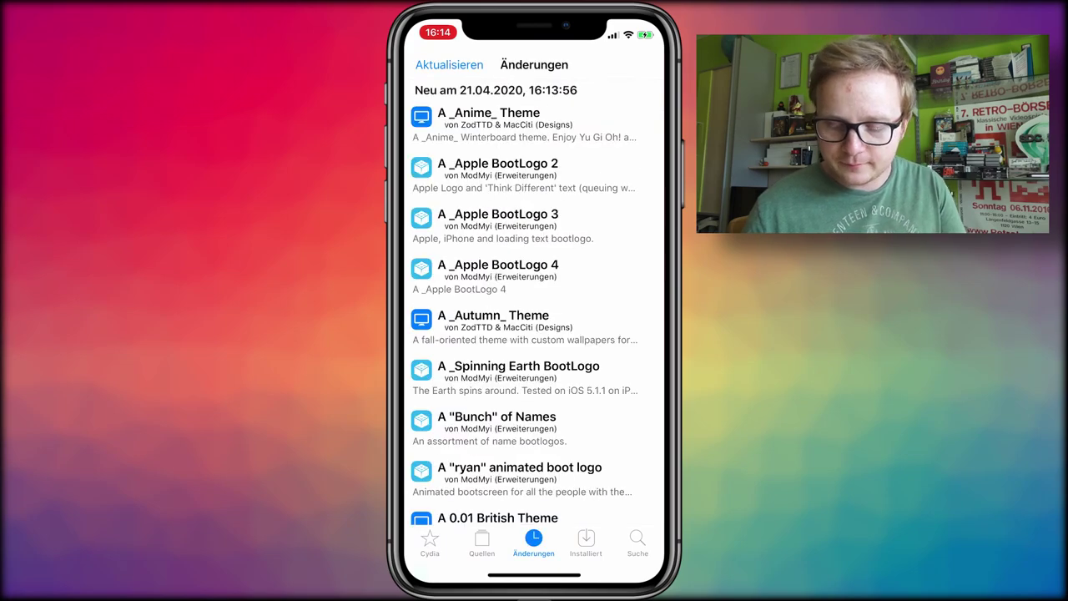